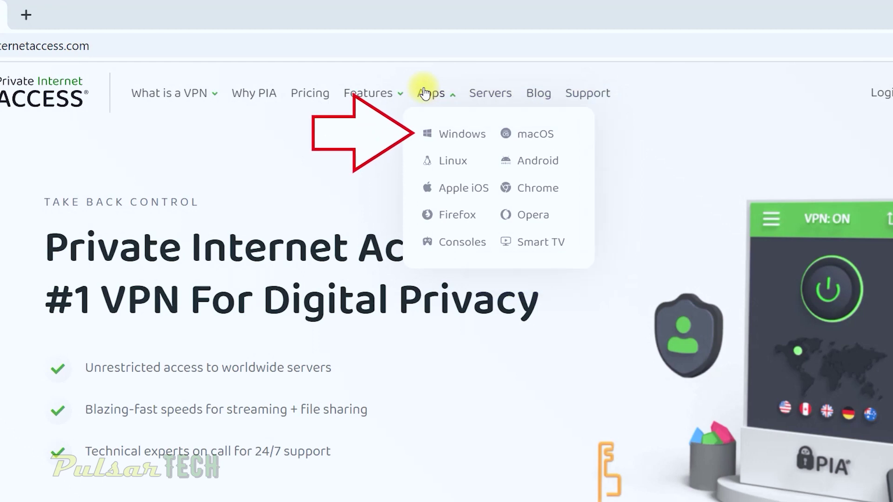
Step: Open the PIA Windows download page from the website's Apps menu
{"action": "left_click", "coordinate": [461, 136]}
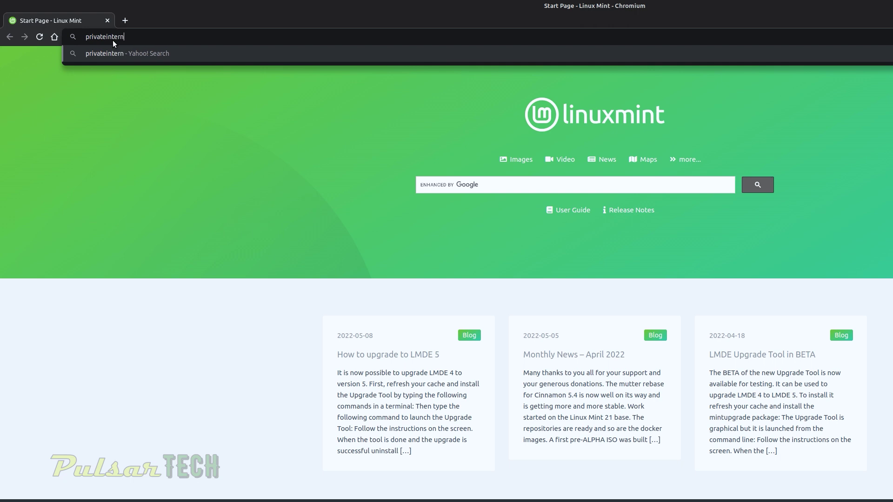
Step: Load privateinternetaccess.com in Chromium's address bar
{"action": "type", "text": "ccess.com"}
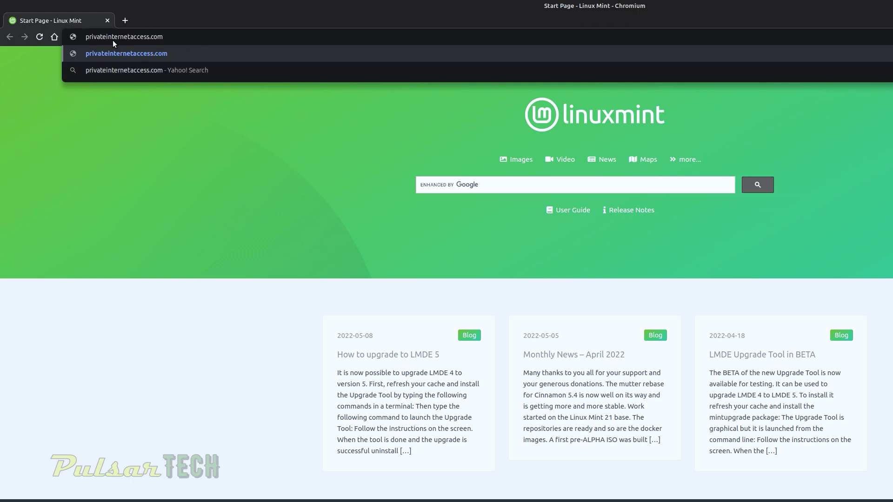
{"action": "key", "text": "Return"}
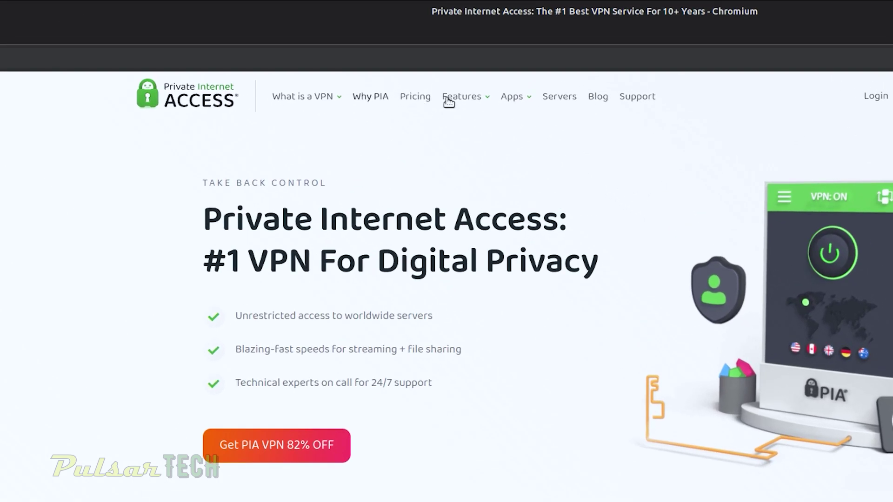
Step: Download the pia-linux-3.3.1 .run installer from the Linux page and minimize Chromium
{"action": "mouse_move", "coordinate": [507, 99]}
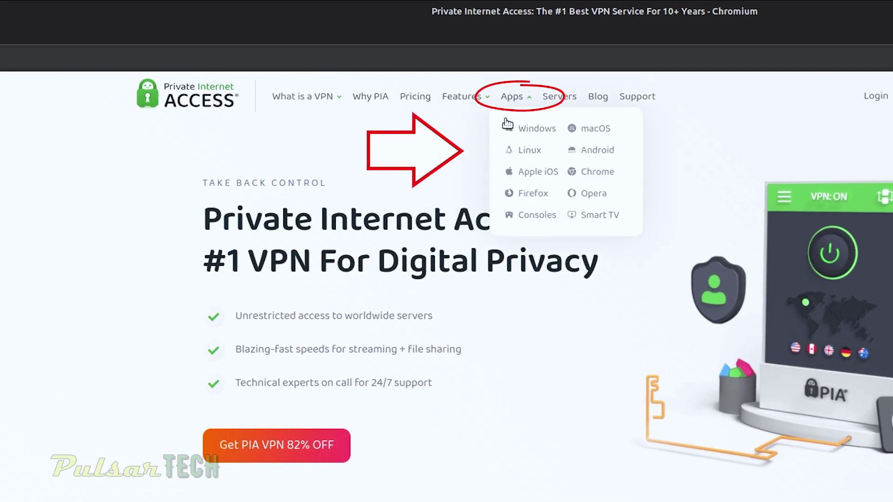
{"action": "left_click", "coordinate": [530, 150]}
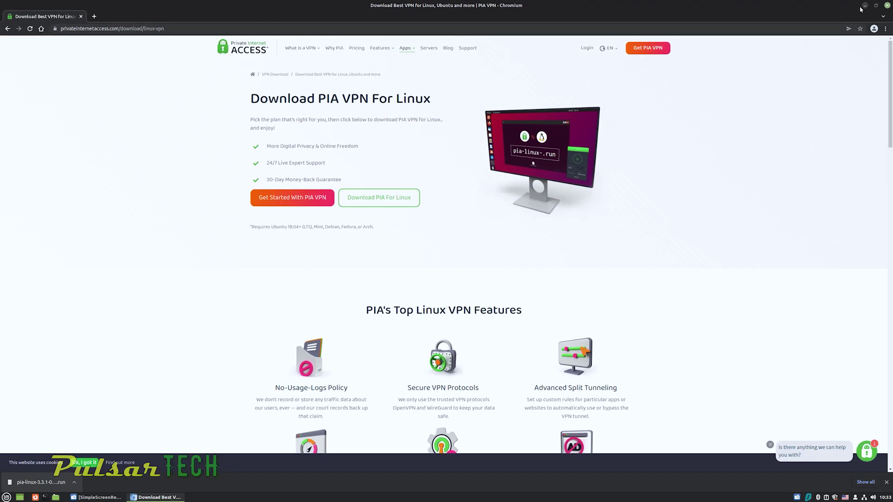
{"action": "left_click", "coordinate": [861, 8]}
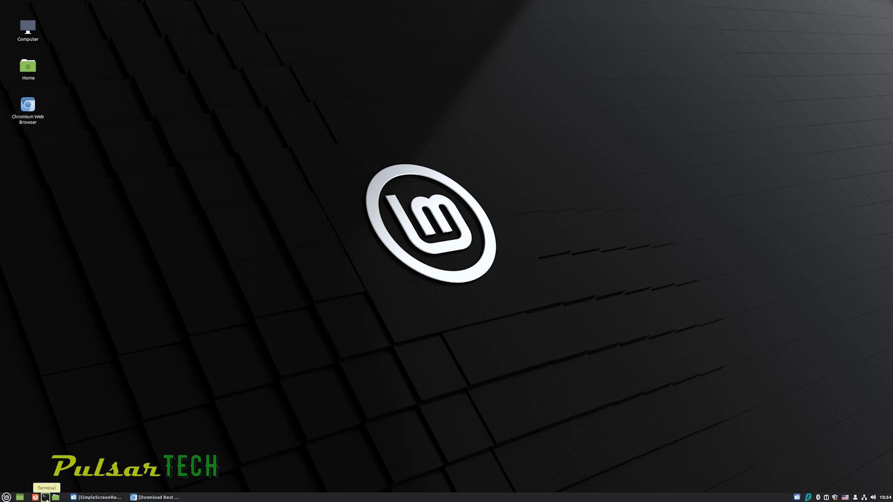
Step: In a new terminal, cd into Downloads and run sh pia-linux-3.3.1-06924.run
{"action": "left_click", "coordinate": [47, 498]}
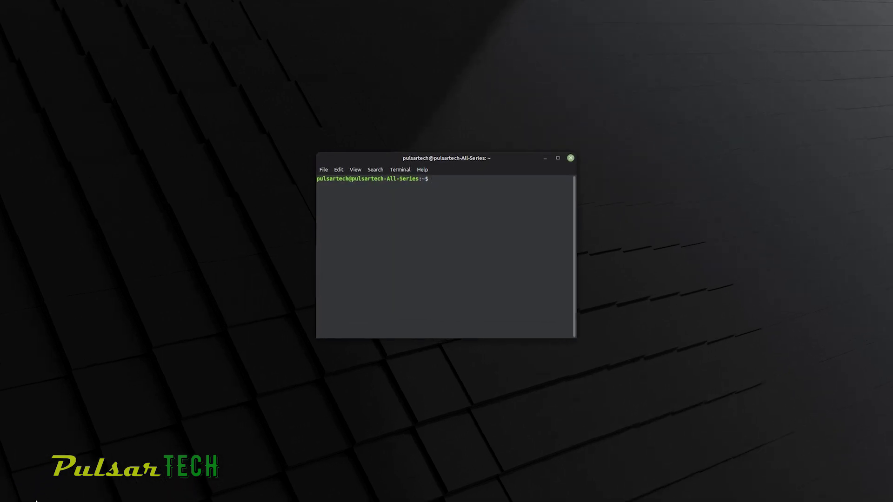
{"action": "type", "text": "cd"}
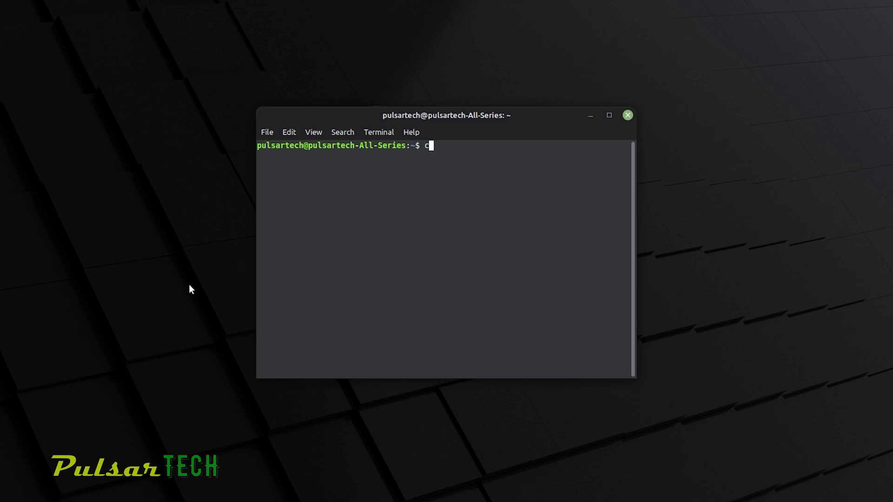
{"action": "type", "text": " Downloads"}
{"action": "key", "text": "Return"}
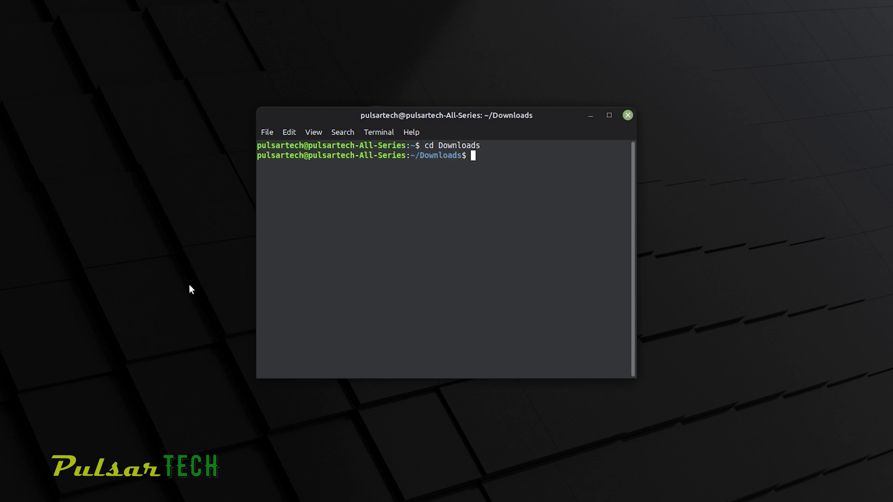
{"action": "type", "text": "sh pia-linux-3.3.1-06924.run"}
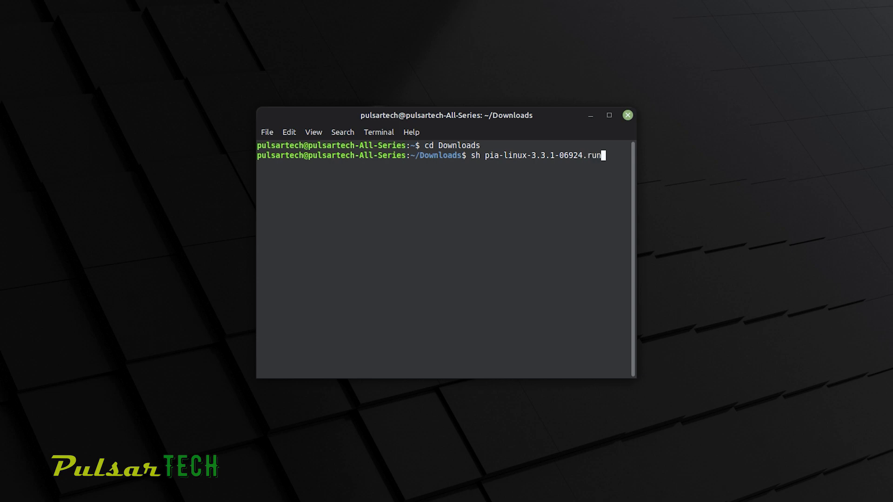
{"action": "key", "text": "Return"}
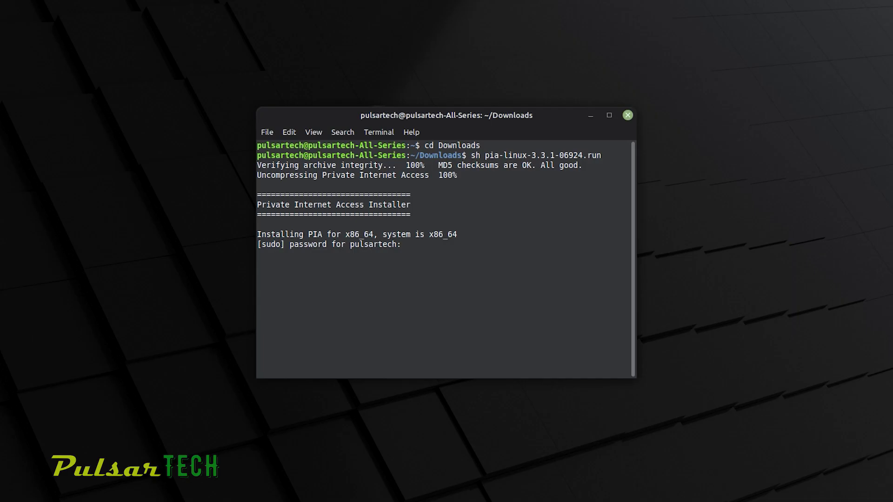
Step: Enter the administrator password at the sudo prompt to let the PIA install finish
{"action": "type", "text": "******"}
{"action": "key", "text": "Return"}
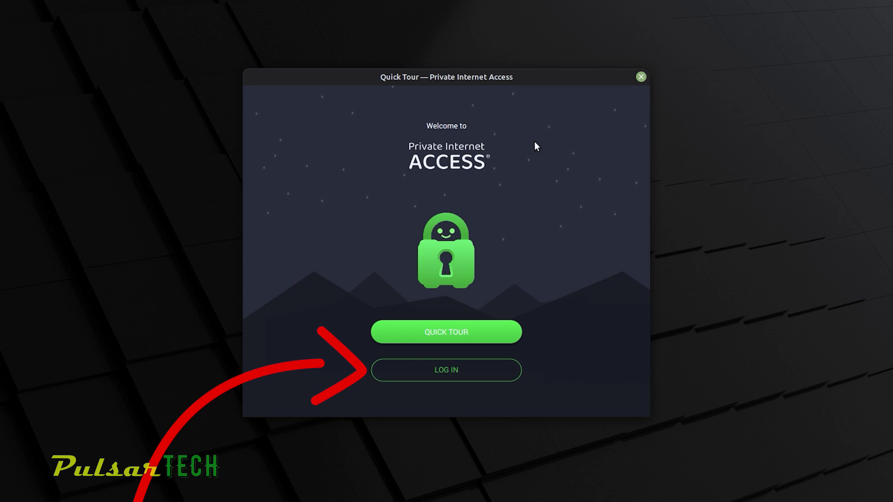
Step: Go to the PIA login screen, close the installer terminal, and focus the Username field
{"action": "left_click", "coordinate": [438, 373]}
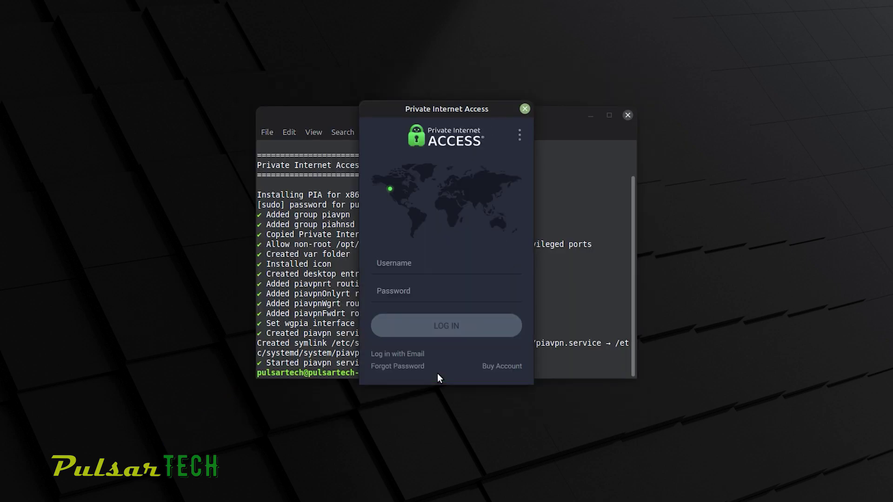
{"action": "left_click", "coordinate": [628, 115]}
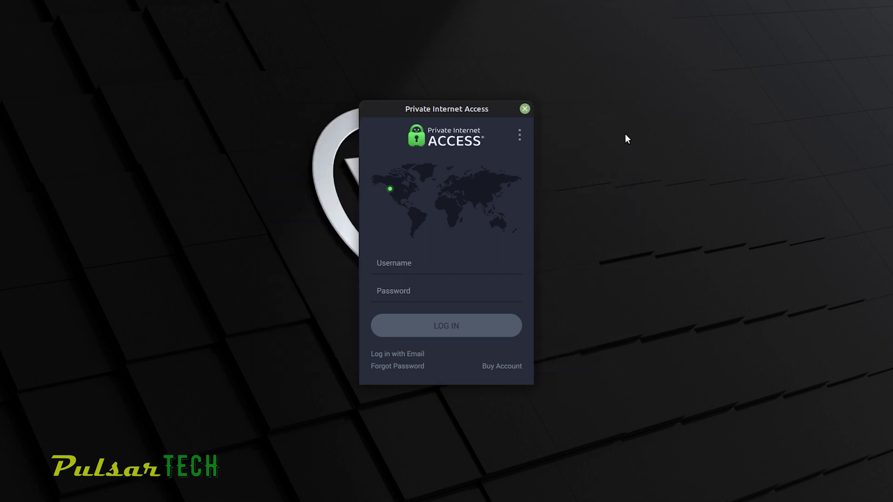
{"action": "left_click", "coordinate": [399, 267]}
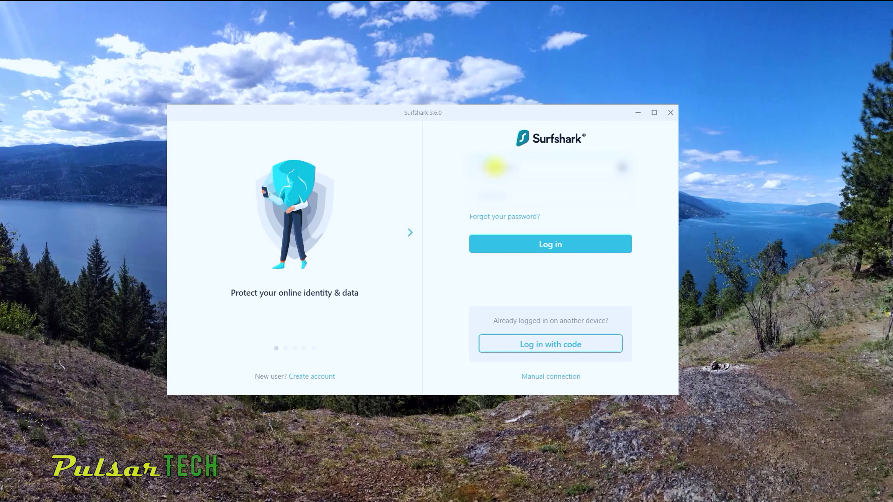
Step: Log in to Surfshark and begin the welcome walkthrough
{"action": "left_click", "coordinate": [560, 246]}
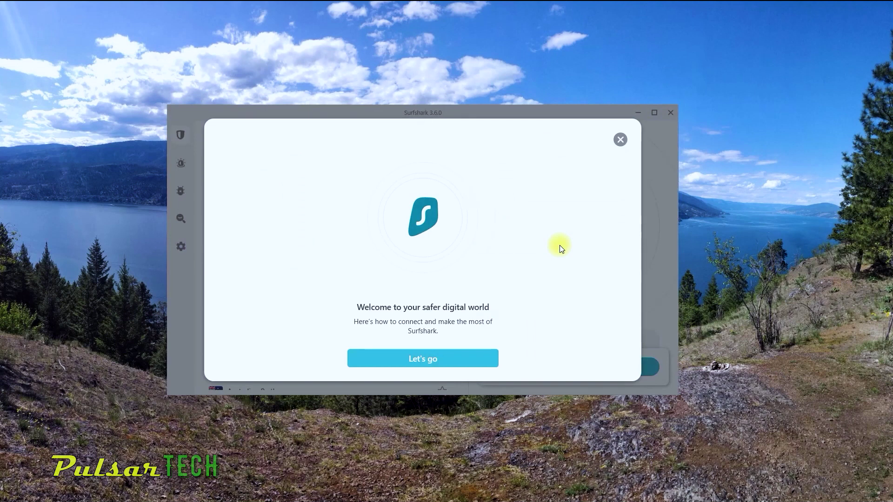
{"action": "key", "text": "Return"}
{"action": "left_click", "coordinate": [564, 250]}
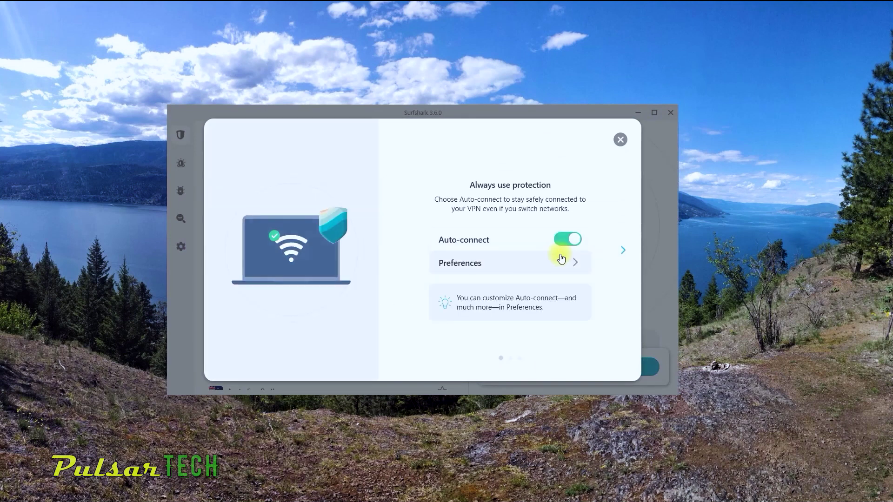
Step: Set Surfshark auto-connect to always use Canada - Toronto
{"action": "left_click", "coordinate": [477, 263]}
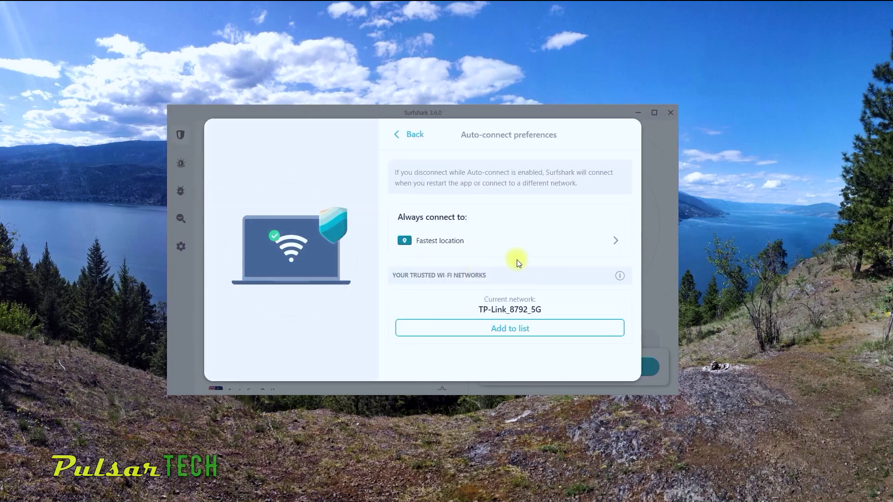
{"action": "left_click", "coordinate": [478, 241]}
{"action": "scroll", "coordinate": [489, 312], "scroll_direction": "down", "scroll_amount": 2}
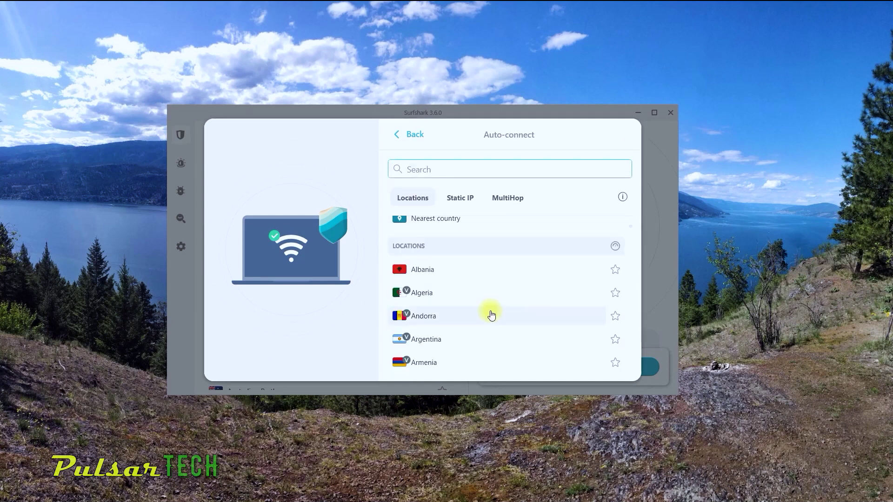
{"action": "scroll", "coordinate": [492, 316], "scroll_direction": "down", "scroll_amount": 20}
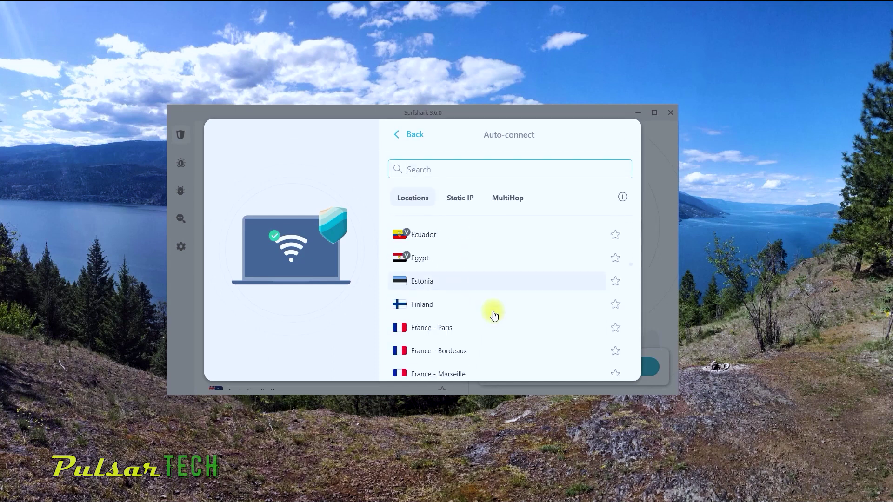
{"action": "scroll", "coordinate": [494, 316], "scroll_direction": "up", "scroll_amount": 10}
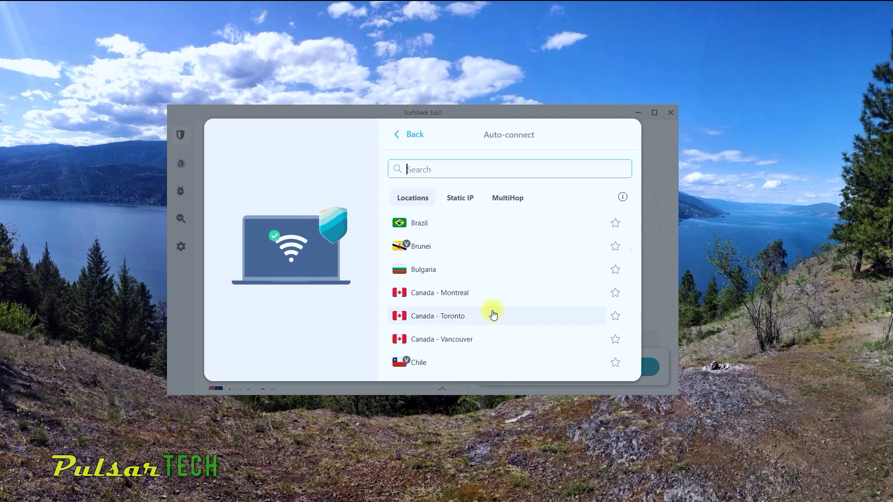
{"action": "left_click", "coordinate": [494, 315]}
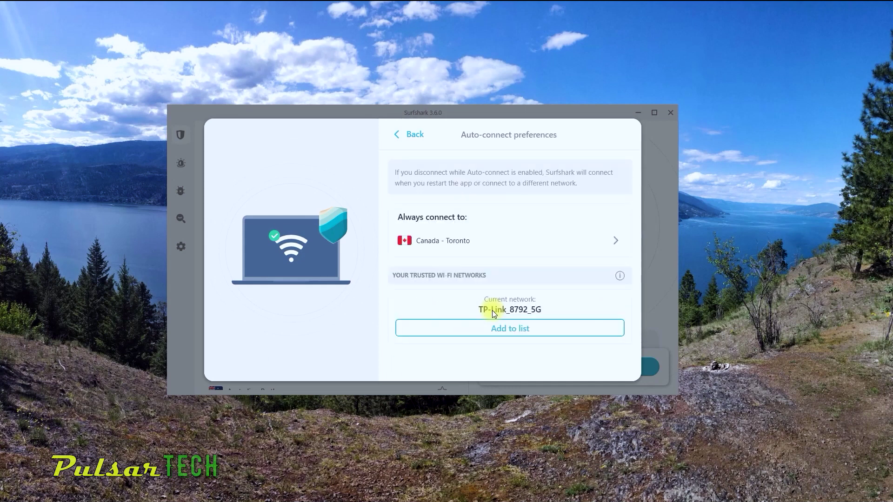
{"action": "left_click", "coordinate": [406, 135]}
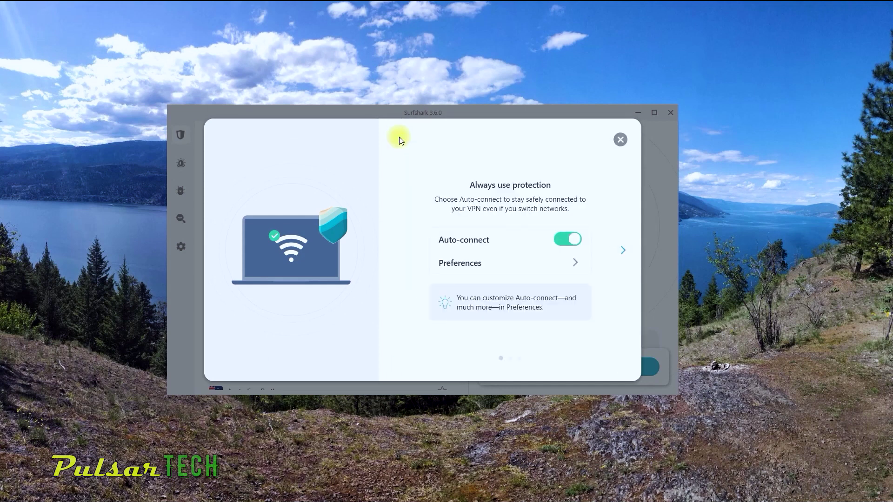
Step: Close the walkthrough and maximize the Surfshark window to browse the locations list
{"action": "left_click", "coordinate": [619, 141]}
{"action": "left_click", "coordinate": [653, 113]}
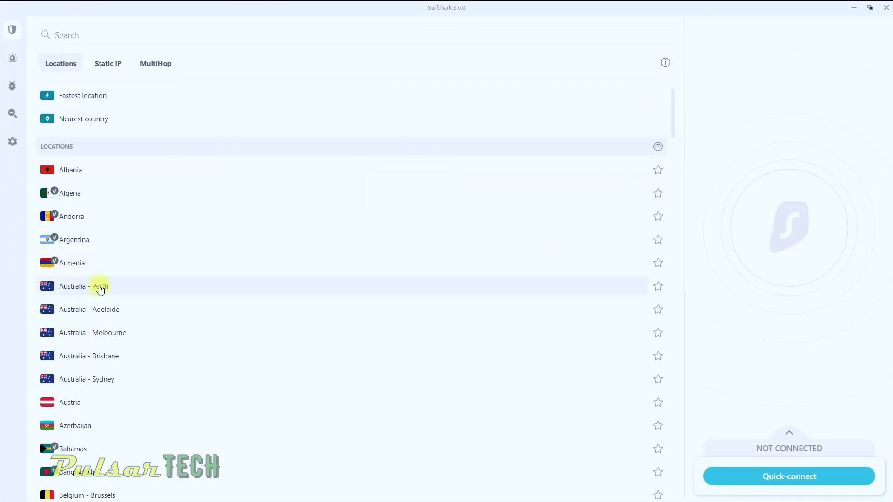
{"action": "scroll", "coordinate": [100, 288], "scroll_direction": "down", "scroll_amount": 12}
{"action": "scroll", "coordinate": [116, 285], "scroll_direction": "up", "scroll_amount": 8}
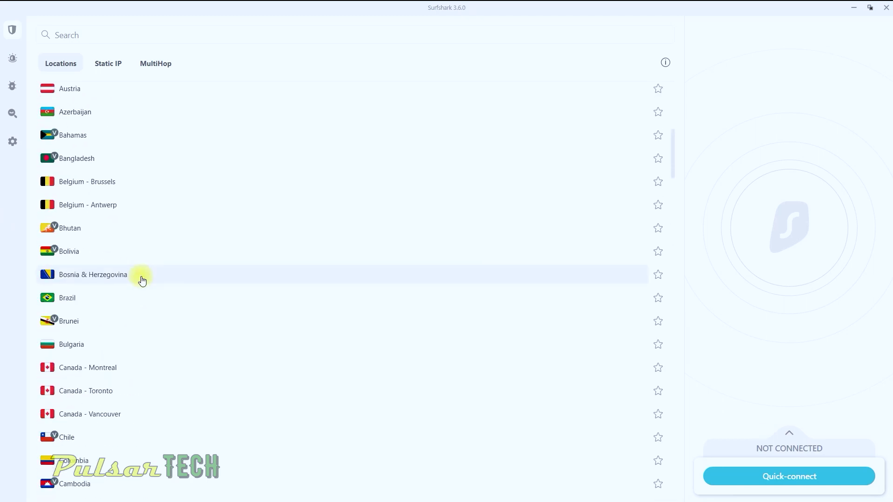
{"action": "scroll", "coordinate": [142, 279], "scroll_direction": "down", "scroll_amount": 4}
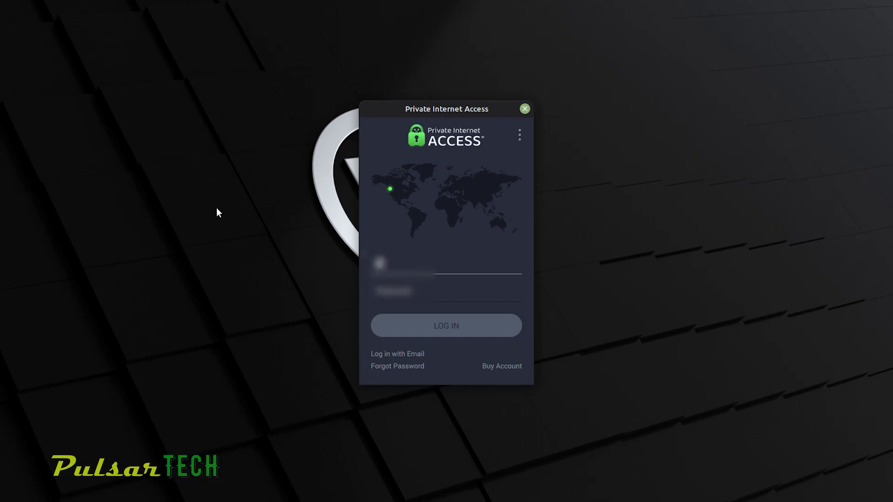
Step: Enter the PIA account username and password and submit the login
{"action": "type", "text": "1234567"}
{"action": "key", "text": "Tab"}
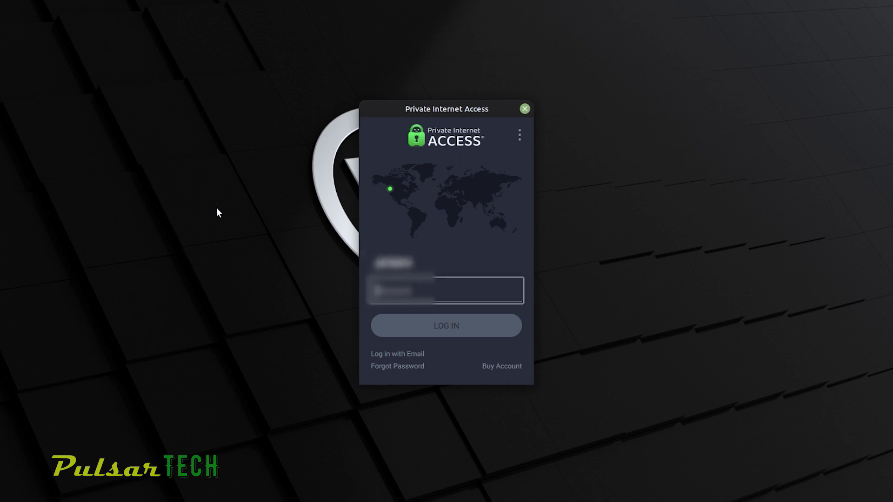
{"action": "type", "text": "12"}
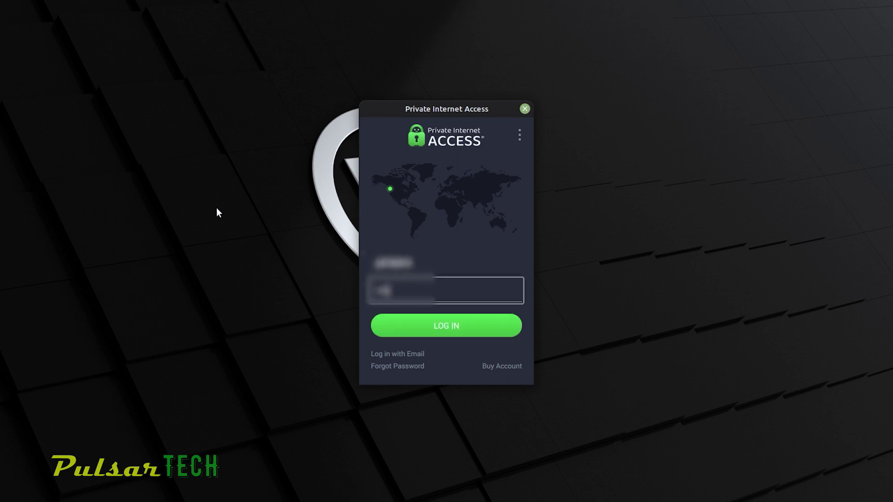
{"action": "type", "text": "34"}
{"action": "left_click", "coordinate": [432, 327]}
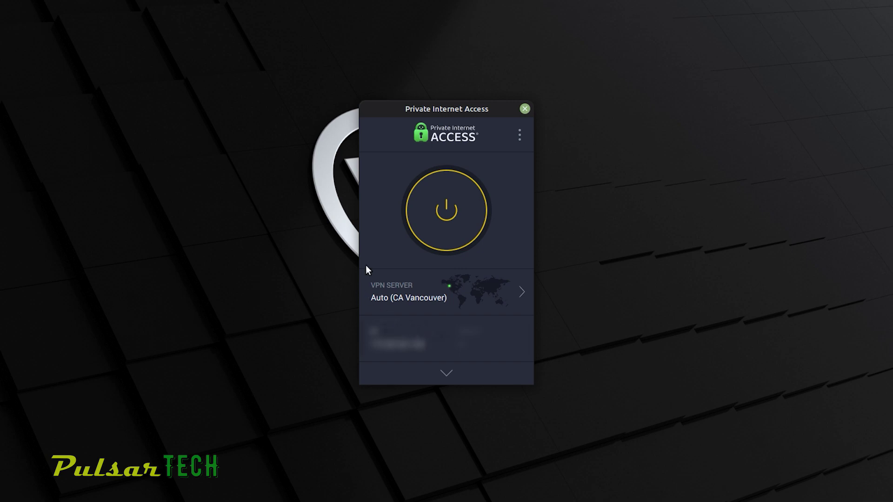
Step: Connect the VPN to Auto (CA Vancouver) and bring up the server region list
{"action": "left_click", "coordinate": [431, 229]}
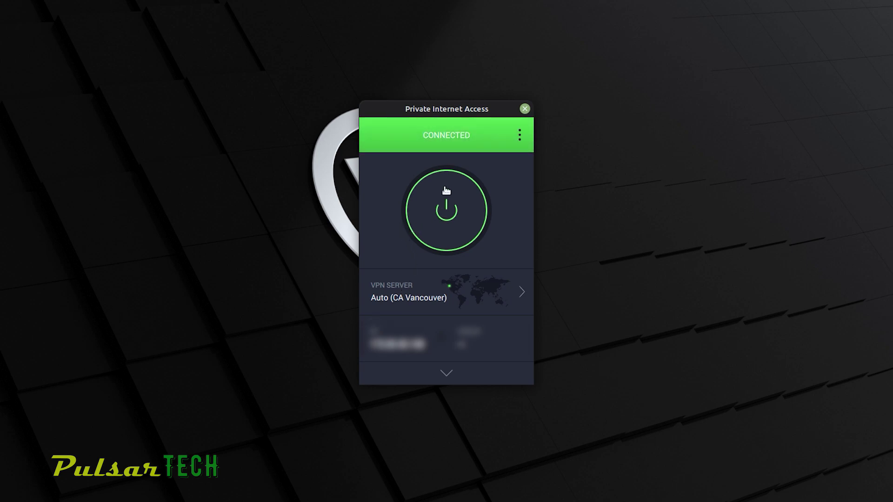
{"action": "left_click", "coordinate": [521, 292]}
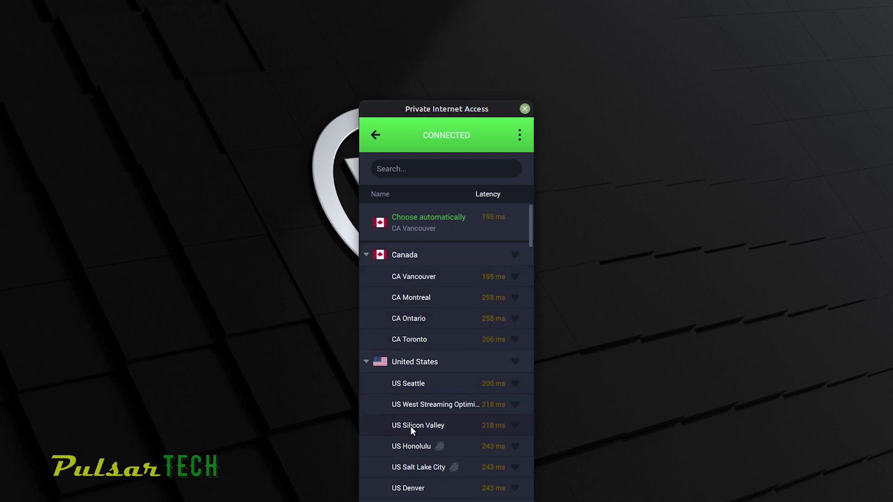
Step: Heart Cyprus in the region list as a favourite and go back to the connected screen
{"action": "scroll", "coordinate": [410, 431], "scroll_direction": "down", "scroll_amount": 10}
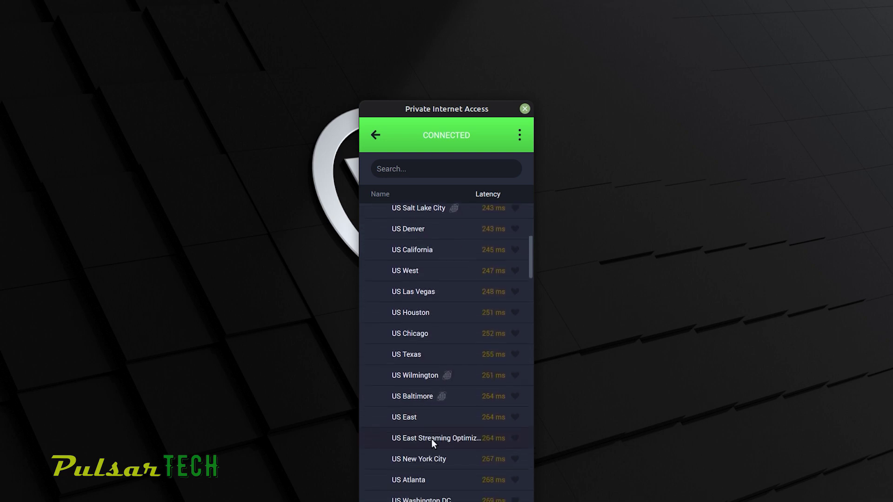
{"action": "scroll", "coordinate": [432, 439], "scroll_direction": "down", "scroll_amount": 8}
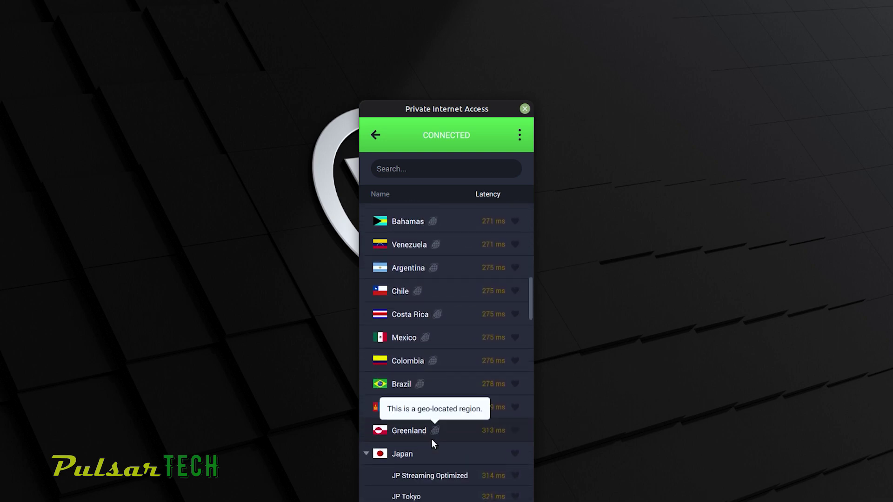
{"action": "scroll", "coordinate": [431, 439], "scroll_direction": "down", "scroll_amount": 15}
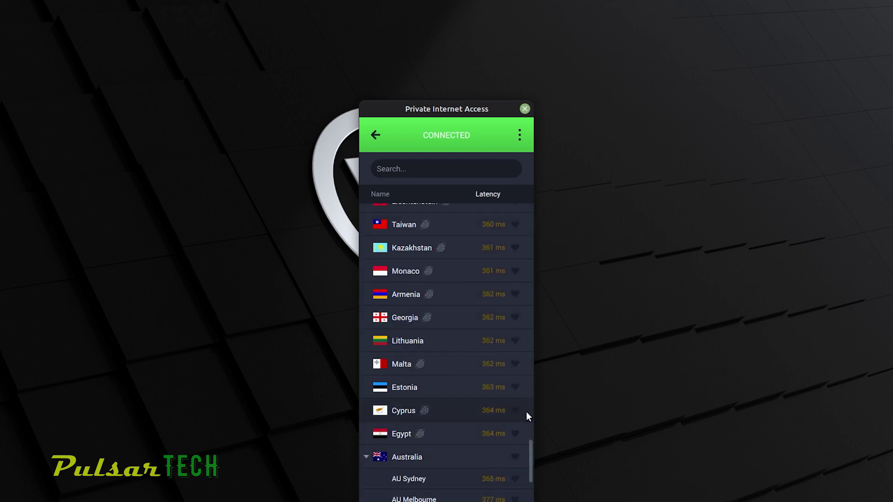
{"action": "left_click", "coordinate": [514, 411]}
{"action": "scroll", "coordinate": [496, 464], "scroll_direction": "down", "scroll_amount": 6}
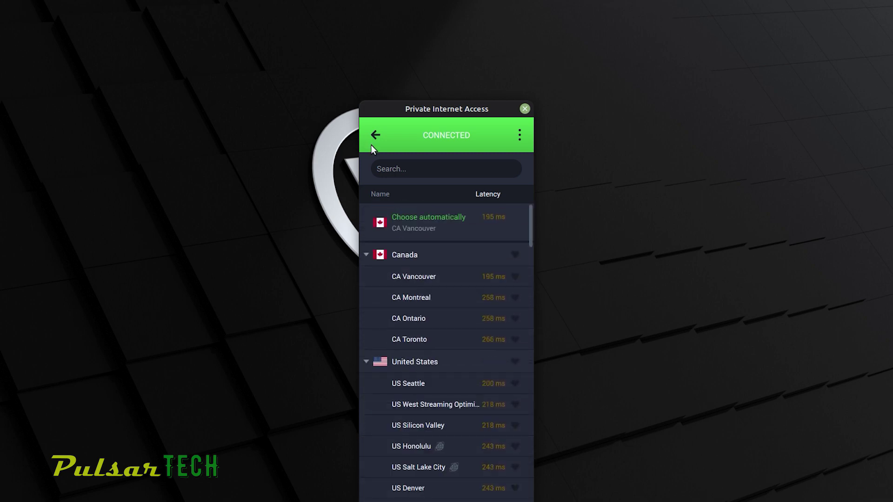
{"action": "left_click", "coordinate": [374, 137]}
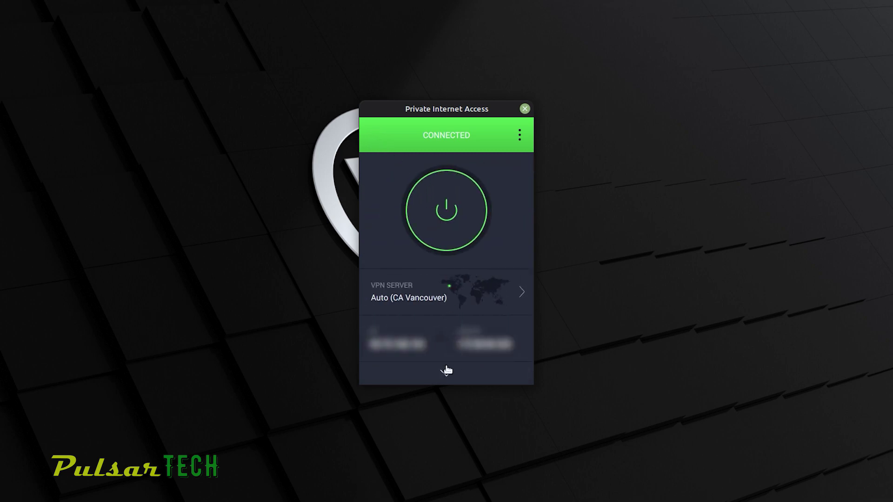
Step: Expand the dashboard to show the connection stats, then bring up the ⋮ options menu
{"action": "left_click", "coordinate": [445, 373]}
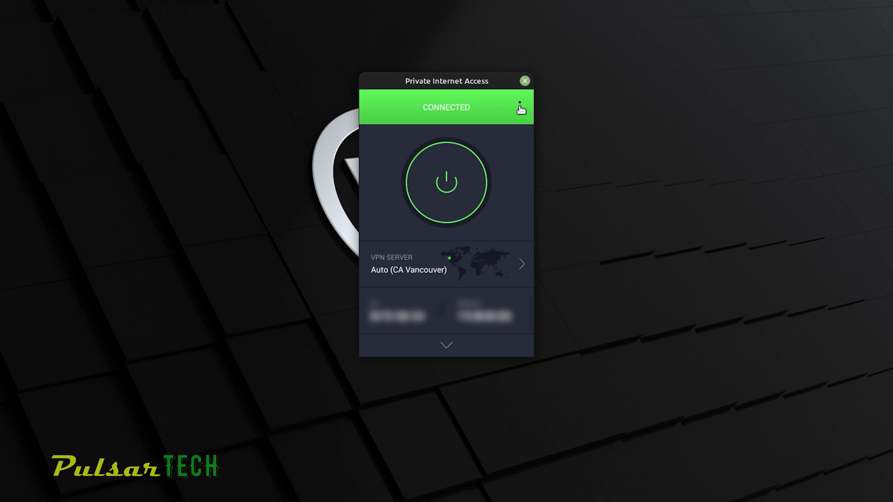
{"action": "left_click", "coordinate": [519, 107]}
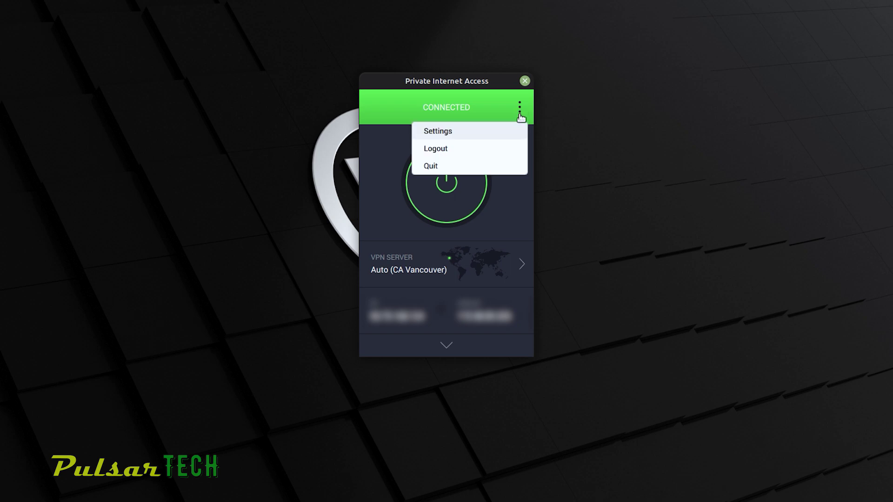
Step: In Settings > Protocols, set Data Encryption to AES-256 (GCM) and select WireGuard
{"action": "left_click", "coordinate": [481, 131]}
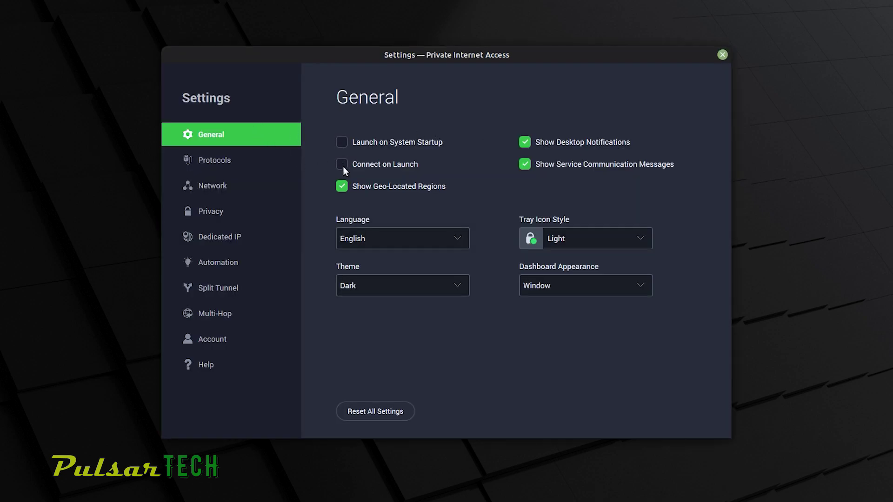
{"action": "left_click", "coordinate": [223, 159]}
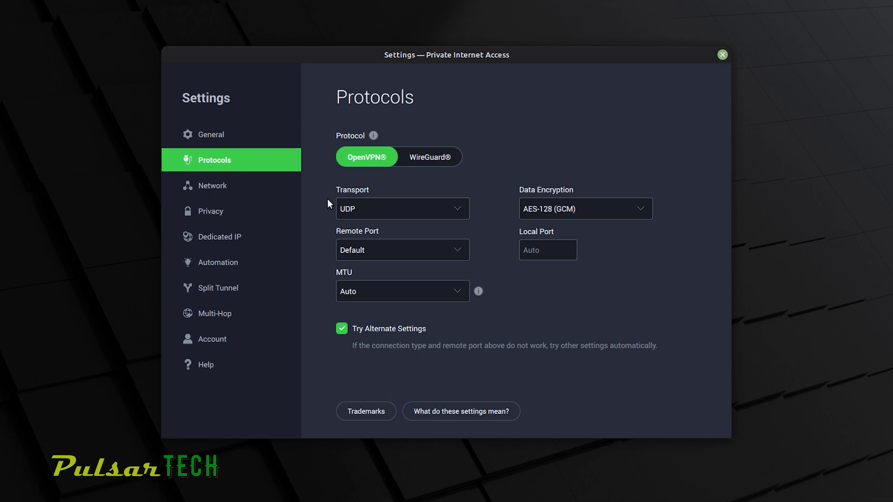
{"action": "left_click", "coordinate": [535, 213]}
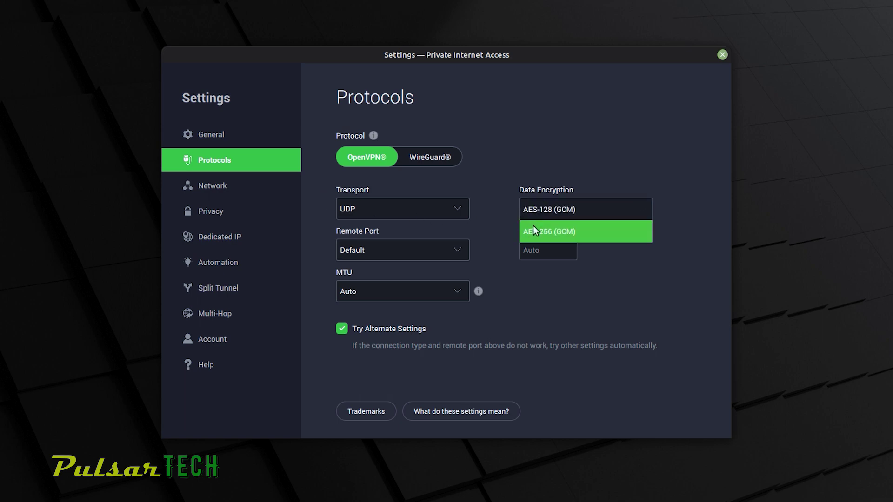
{"action": "left_click", "coordinate": [533, 226]}
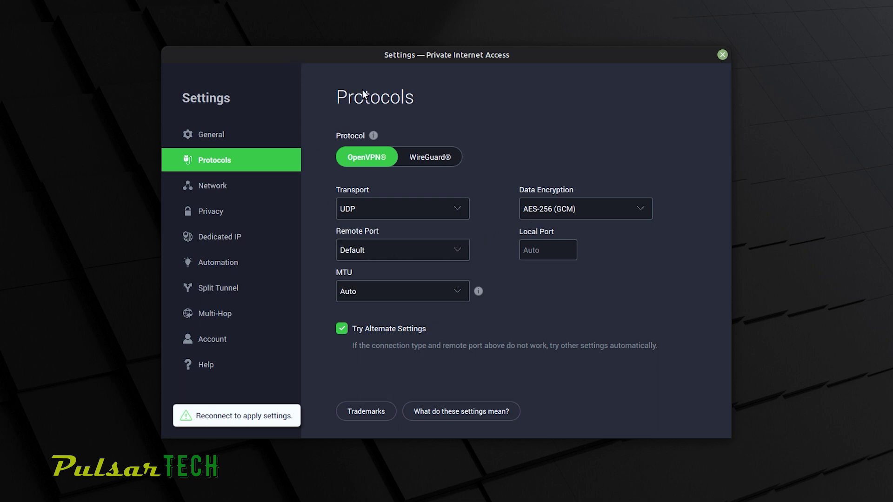
{"action": "left_click", "coordinate": [422, 160]}
Step: Browse the Privacy, Dedicated IP, Automation, Split Tunnel and Multi-Hop pages, return to General, and close Settings
{"action": "left_click", "coordinate": [204, 213]}
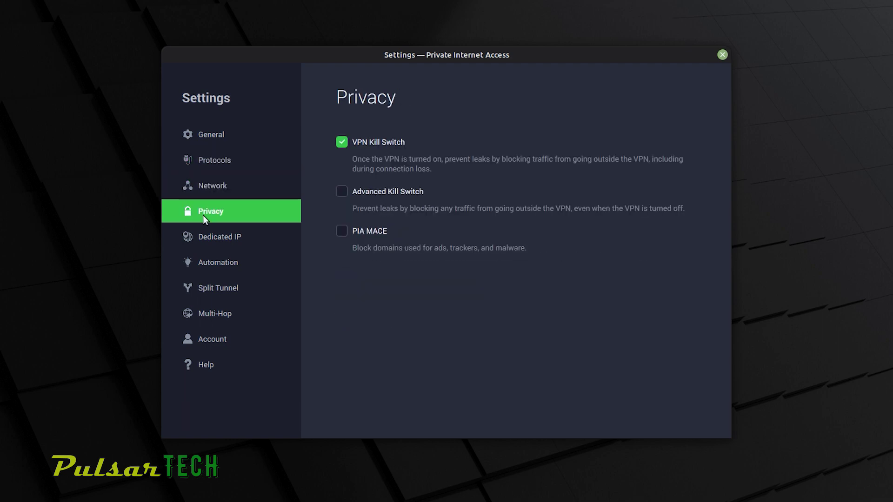
{"action": "left_click", "coordinate": [204, 240]}
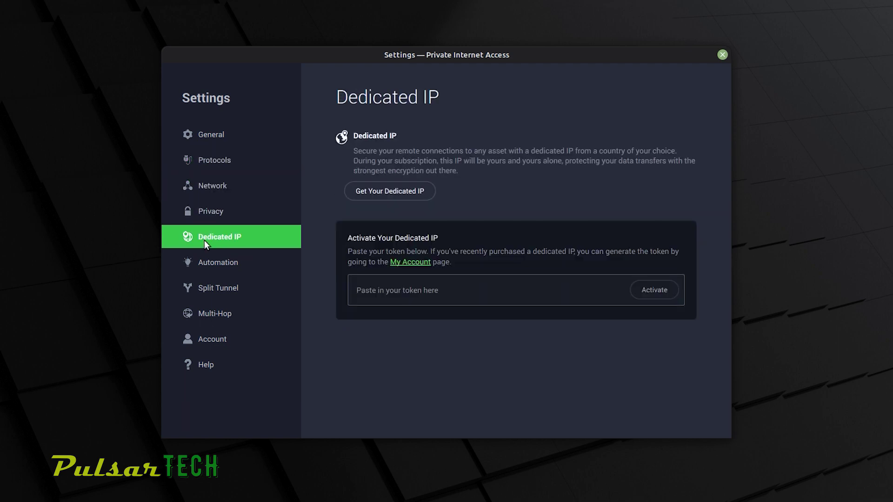
{"action": "left_click", "coordinate": [204, 264]}
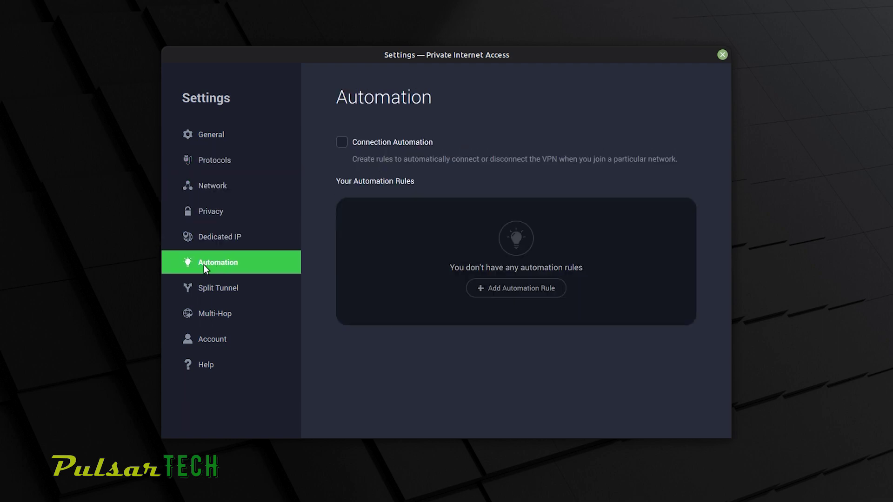
{"action": "left_click", "coordinate": [206, 298]}
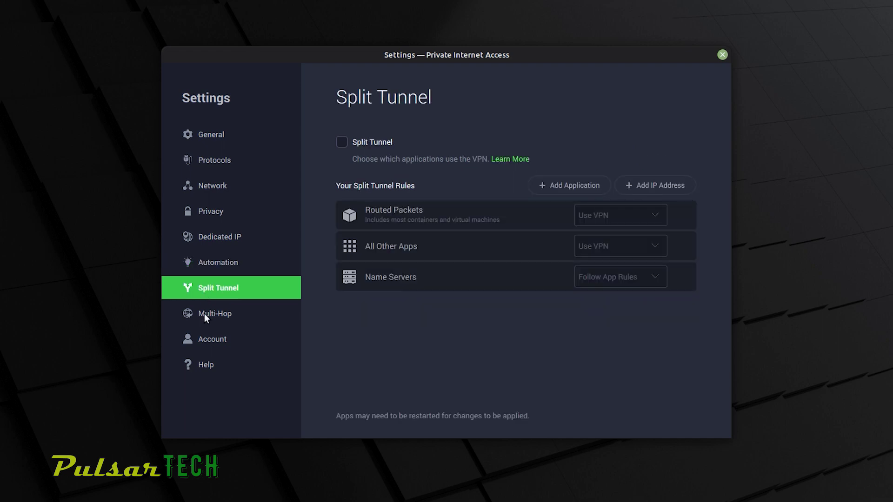
{"action": "left_click", "coordinate": [204, 316]}
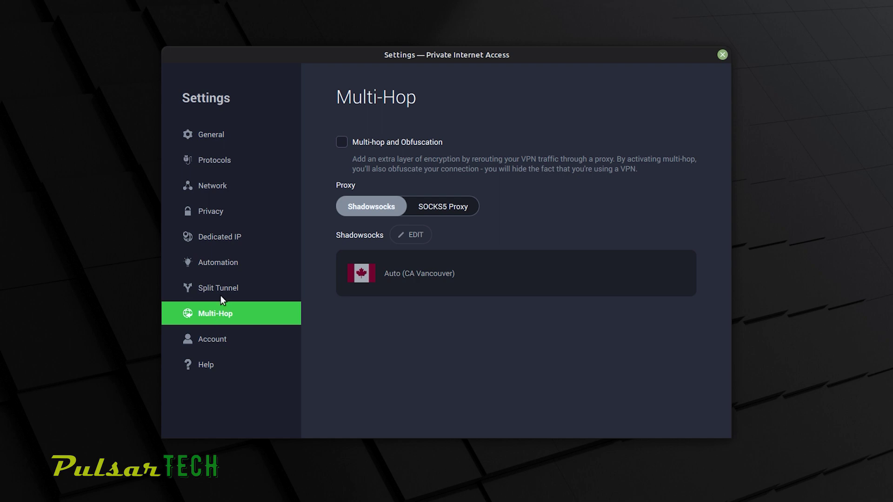
{"action": "left_click", "coordinate": [216, 132]}
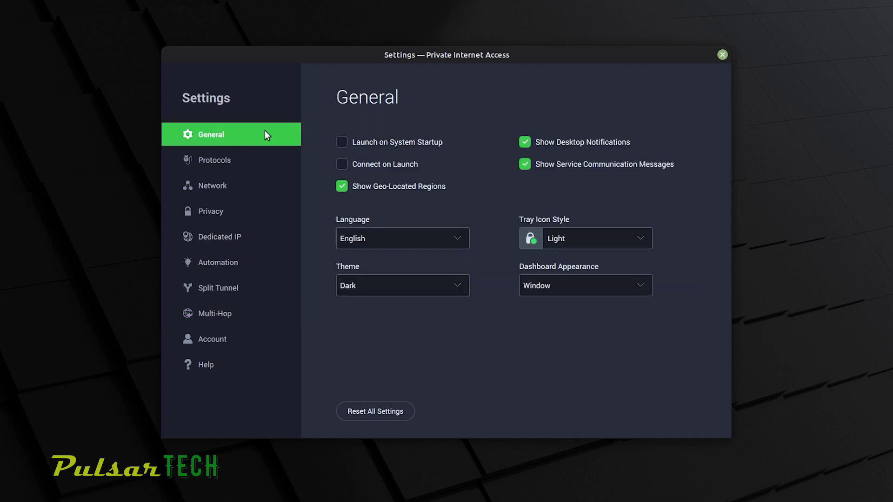
{"action": "left_click", "coordinate": [722, 55]}
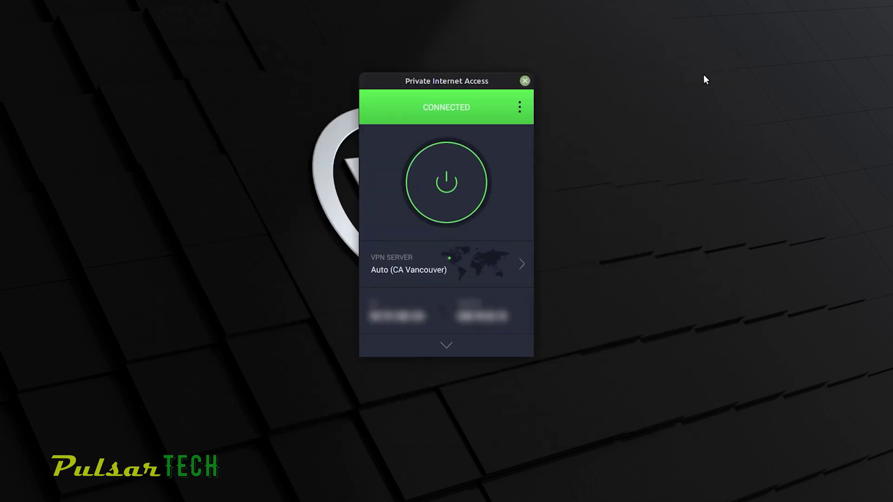
Step: Open the VPN server region list and scroll down to Cyprus, still marked as a favourite
{"action": "left_click", "coordinate": [426, 264]}
{"action": "scroll", "coordinate": [498, 472], "scroll_direction": "down", "scroll_amount": 15}
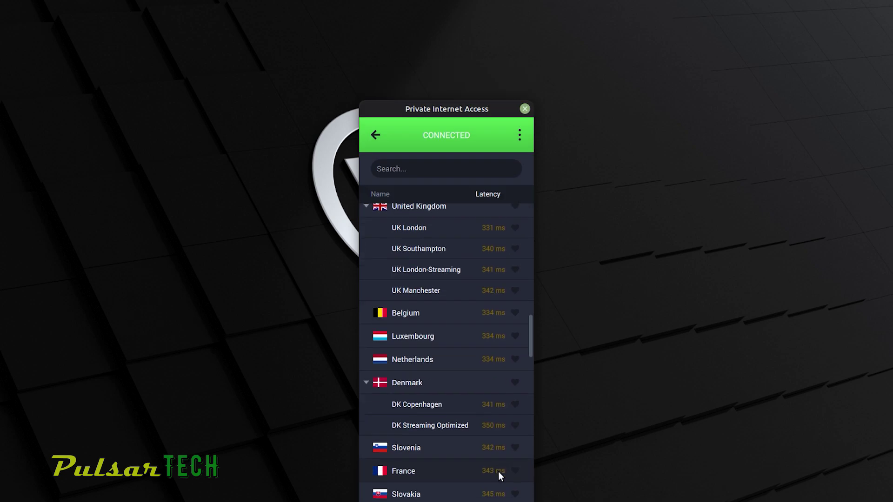
{"action": "scroll", "coordinate": [498, 471], "scroll_direction": "down", "scroll_amount": 10}
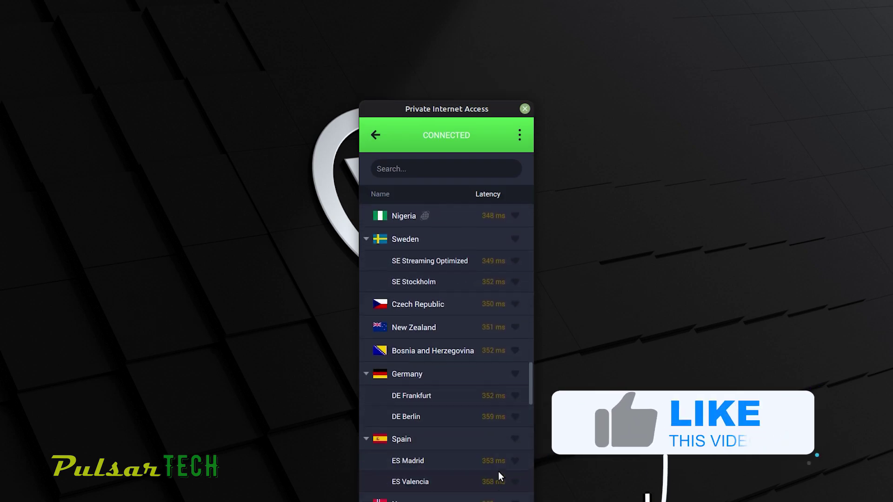
{"action": "scroll", "coordinate": [498, 472], "scroll_direction": "down", "scroll_amount": 10}
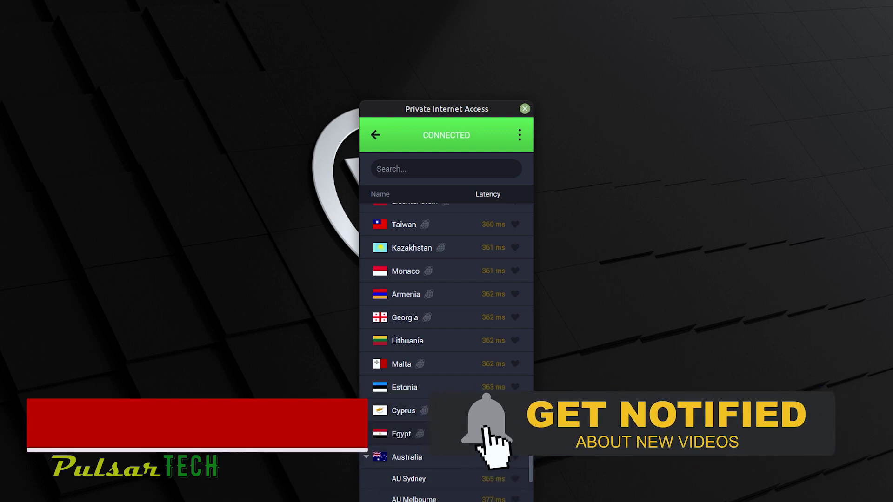
{"action": "scroll", "coordinate": [521, 467], "scroll_direction": "down", "scroll_amount": 1}
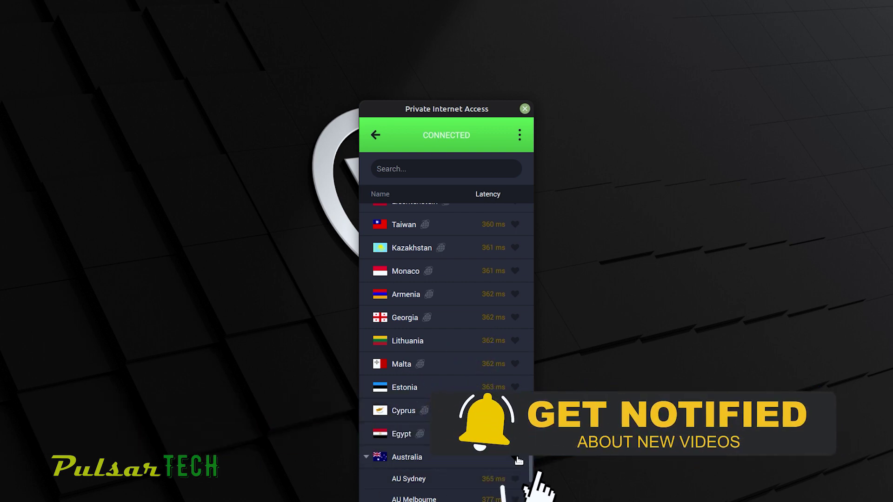
{"action": "scroll", "coordinate": [496, 467], "scroll_direction": "down", "scroll_amount": 6}
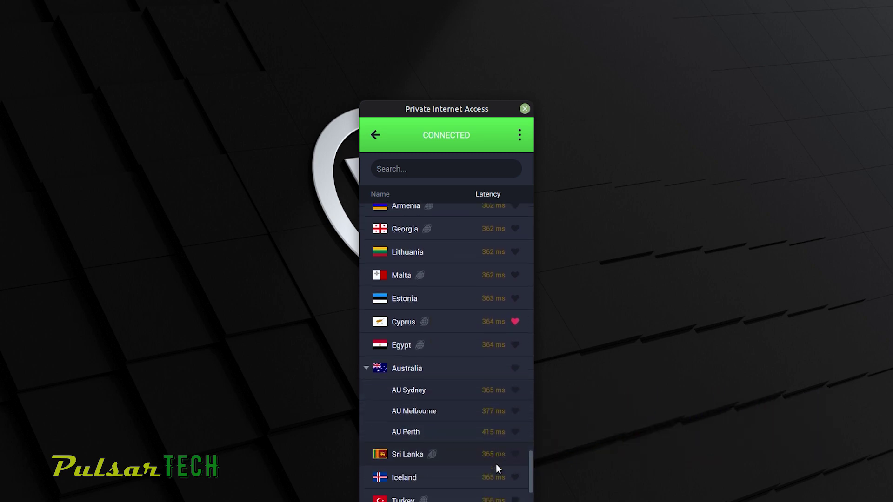